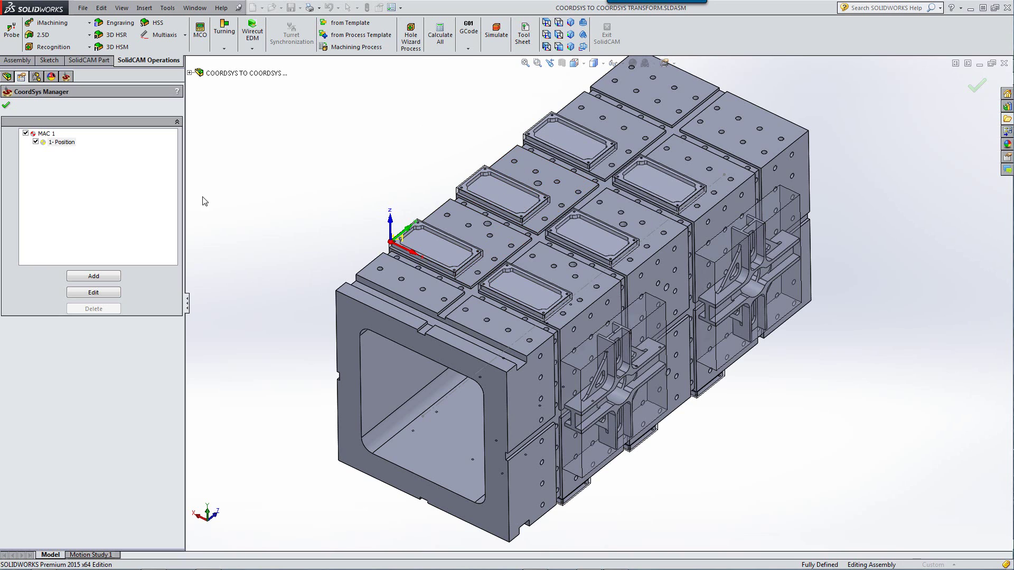
# Start a Translate > Matrix transformed copy from MAC 1's 1-Position menu
pyautogui.rightClick(62, 142)
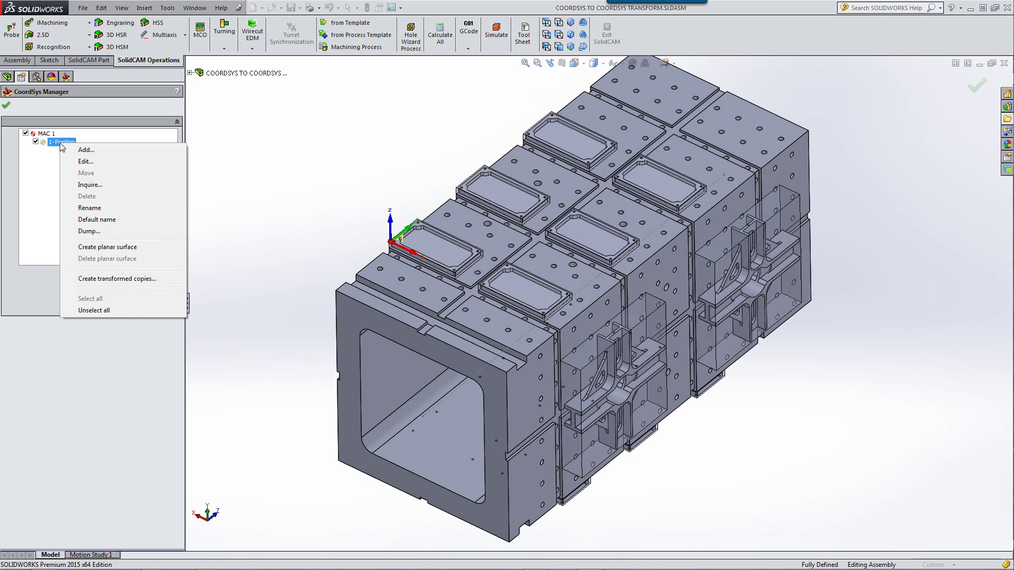
pyautogui.click(112, 279)
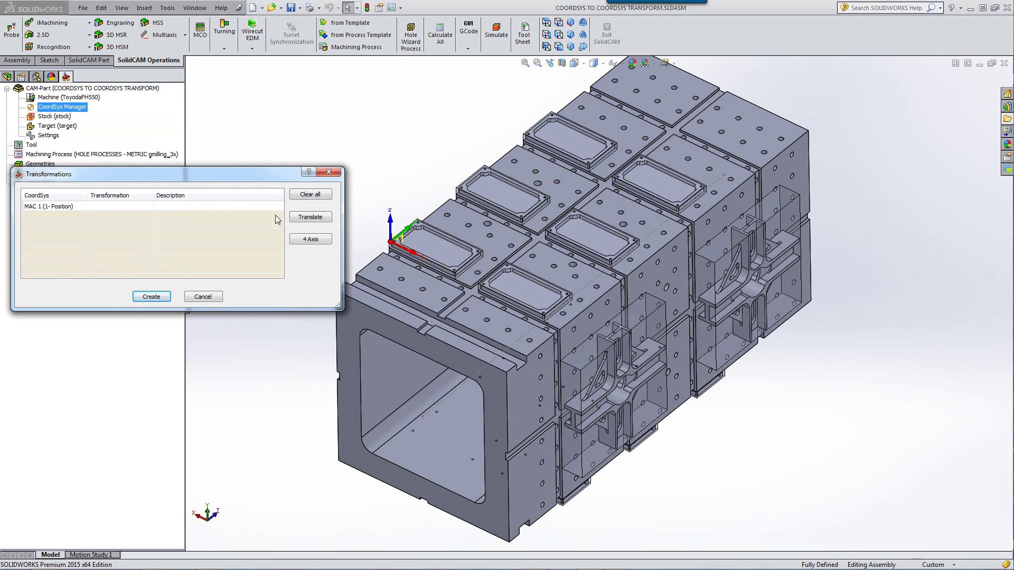
pyautogui.click(309, 219)
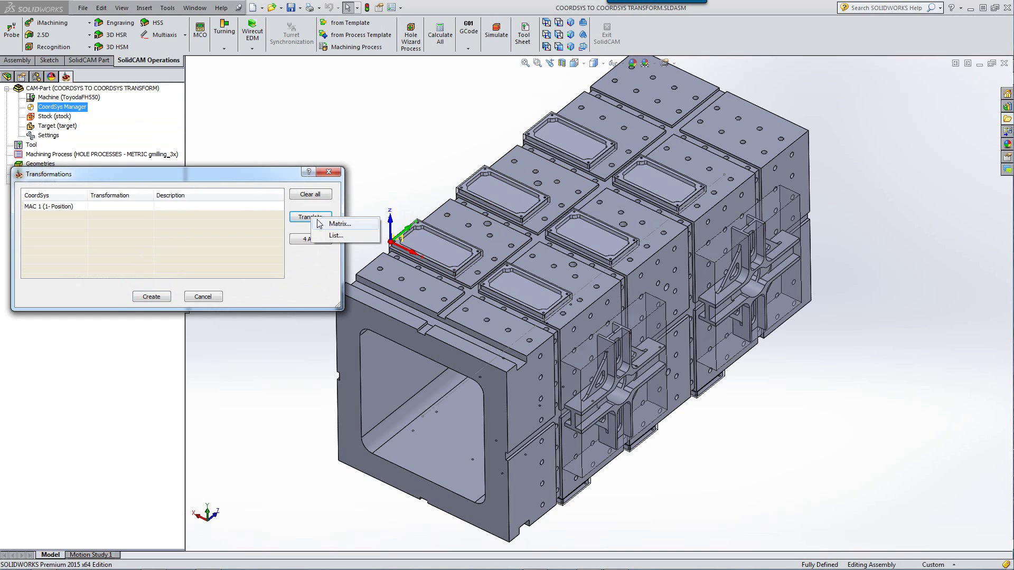
pyautogui.click(335, 225)
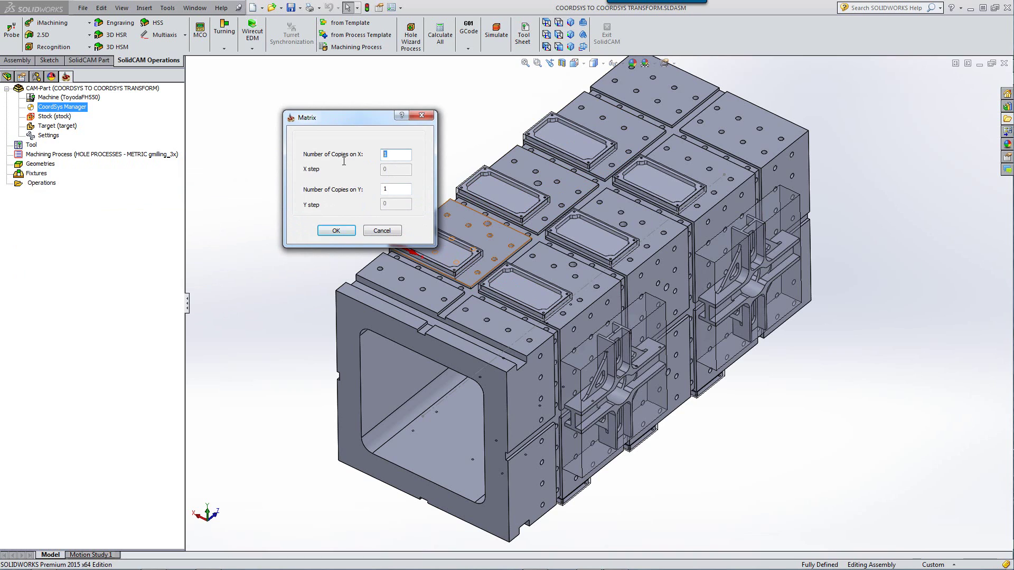
# Set the matrix to 2 X copies at 209 and 3 Y copies at 200, then confirm
pyautogui.write('2')
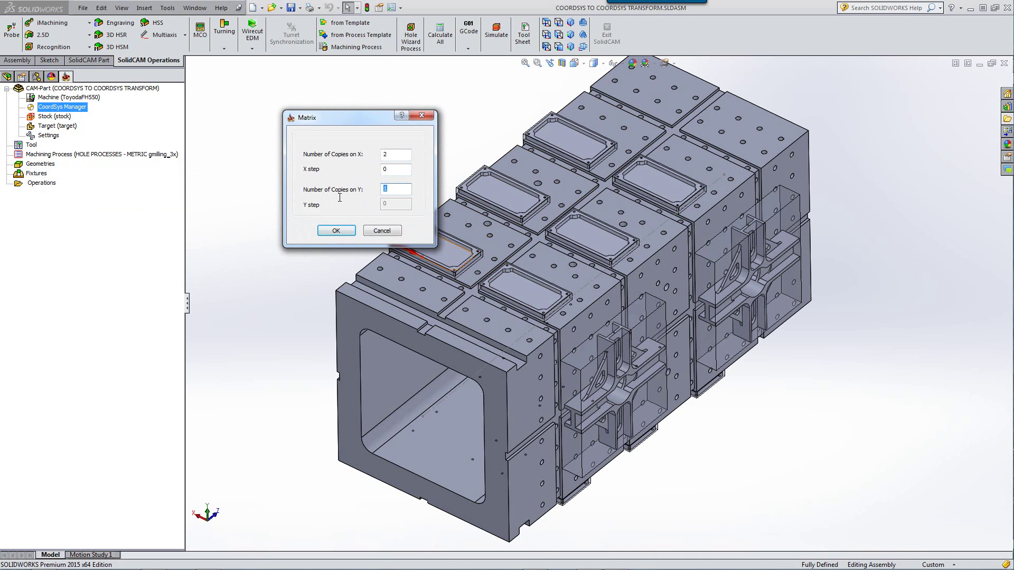
pyautogui.write('3')
pyautogui.moveTo(354, 123); pyautogui.dragTo(291, 122)
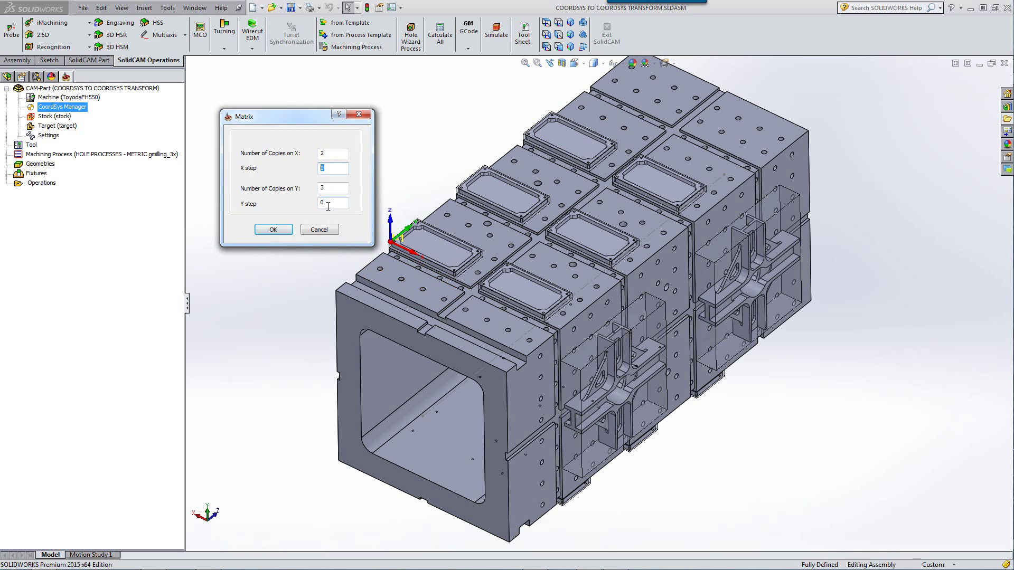
pyautogui.write('209')
pyautogui.doubleClick(334, 204)
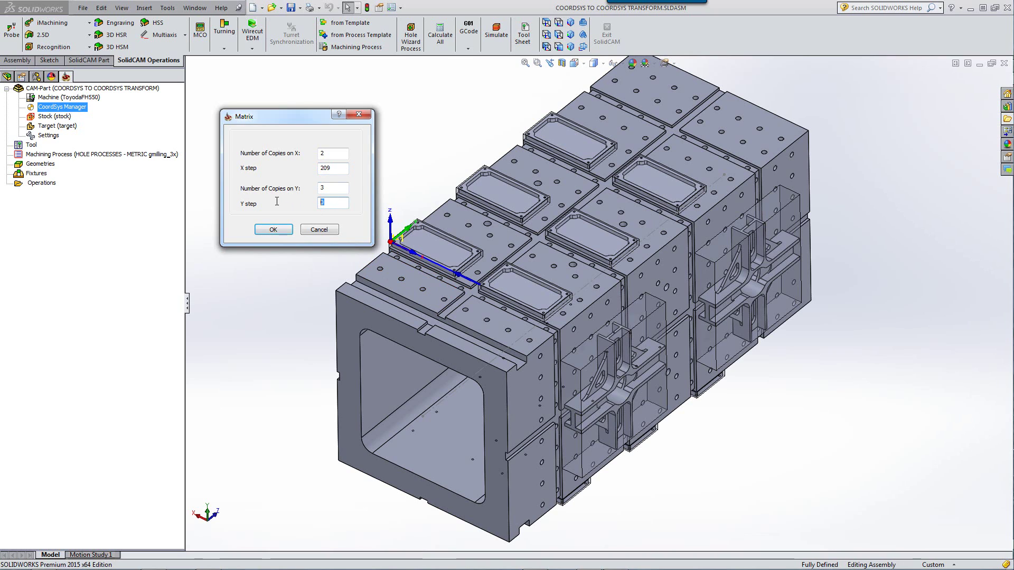
pyautogui.write('200')
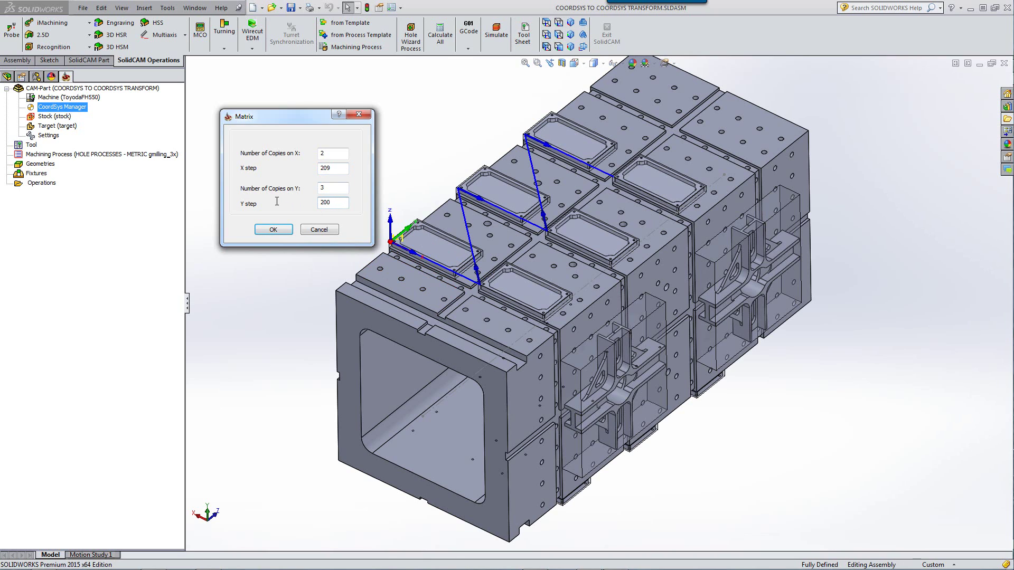
pyautogui.click(272, 232)
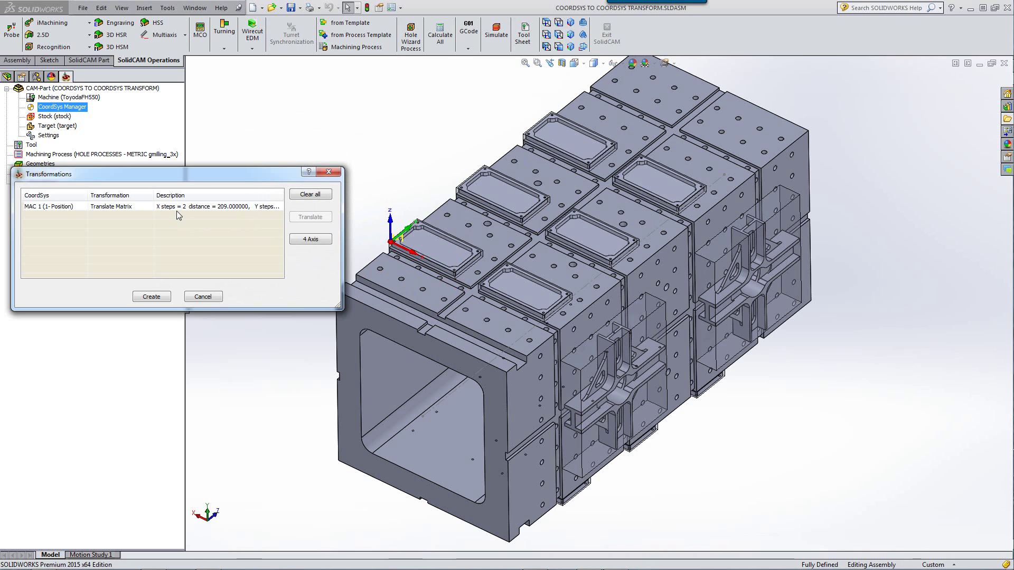
pyautogui.click(384, 169)
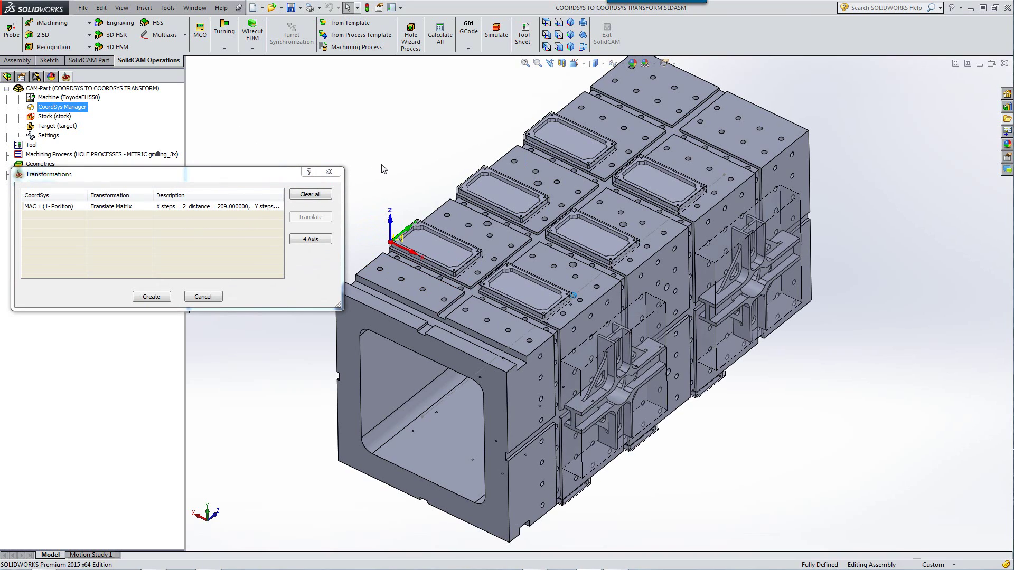
pyautogui.hotkey('alt', 'Left')
pyautogui.press('Left')
pyautogui.press('Left')
pyautogui.press('Left')
pyautogui.press('Left')
pyautogui.press('Left')
pyautogui.press('Left')
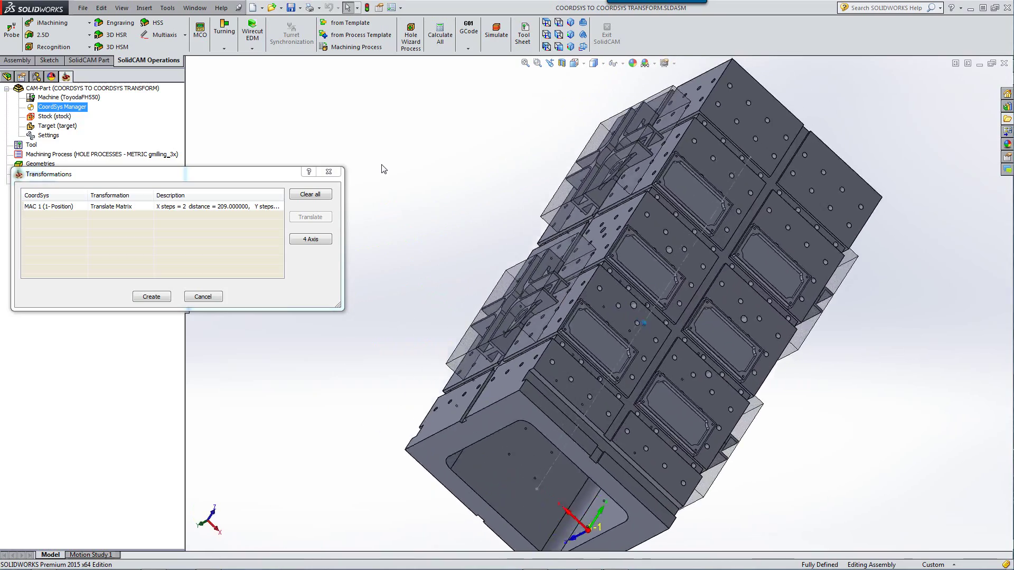
pyautogui.press('Left')
pyautogui.press('Left')
pyautogui.press('Left')
pyautogui.press('Left')
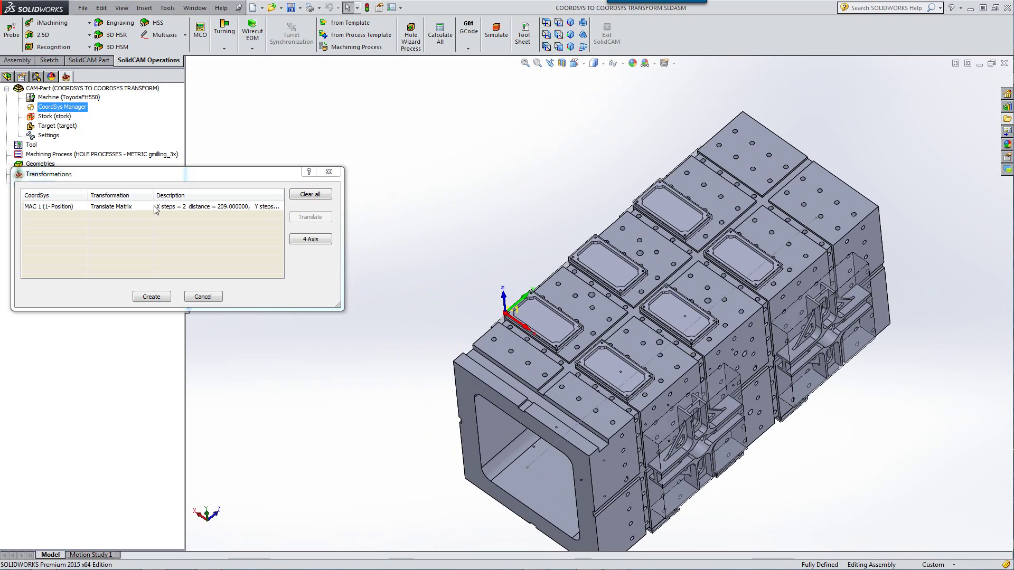
# Add a 4th-axis rotation with a single 180° angle entry in the Rotate List
pyautogui.click(308, 240)
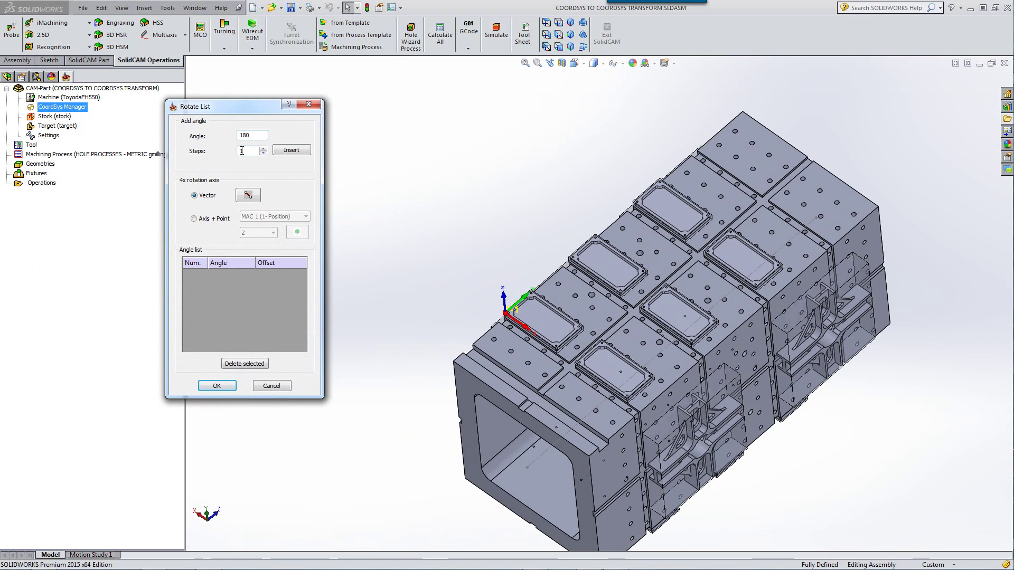
pyautogui.click(287, 152)
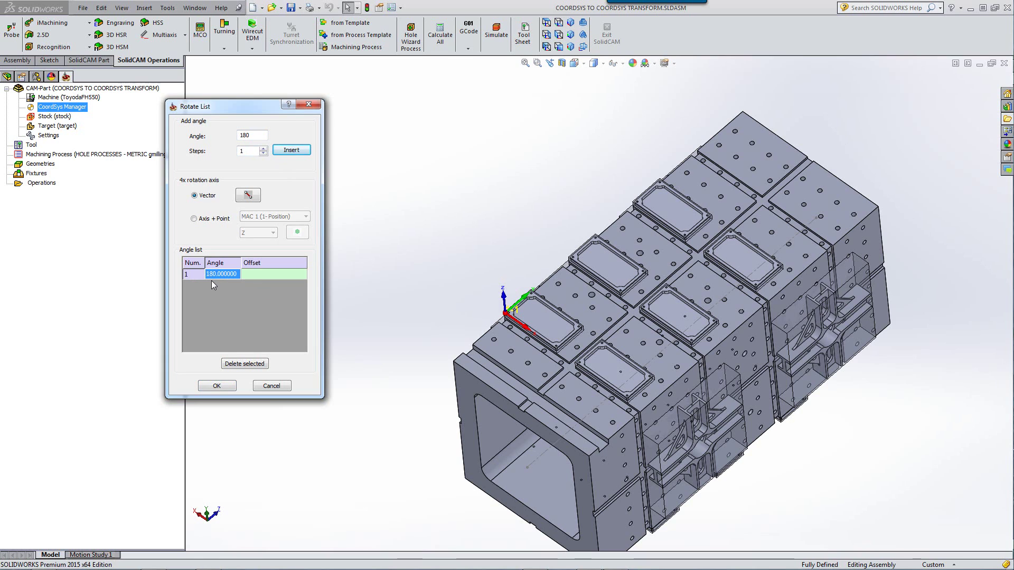
pyautogui.click(216, 386)
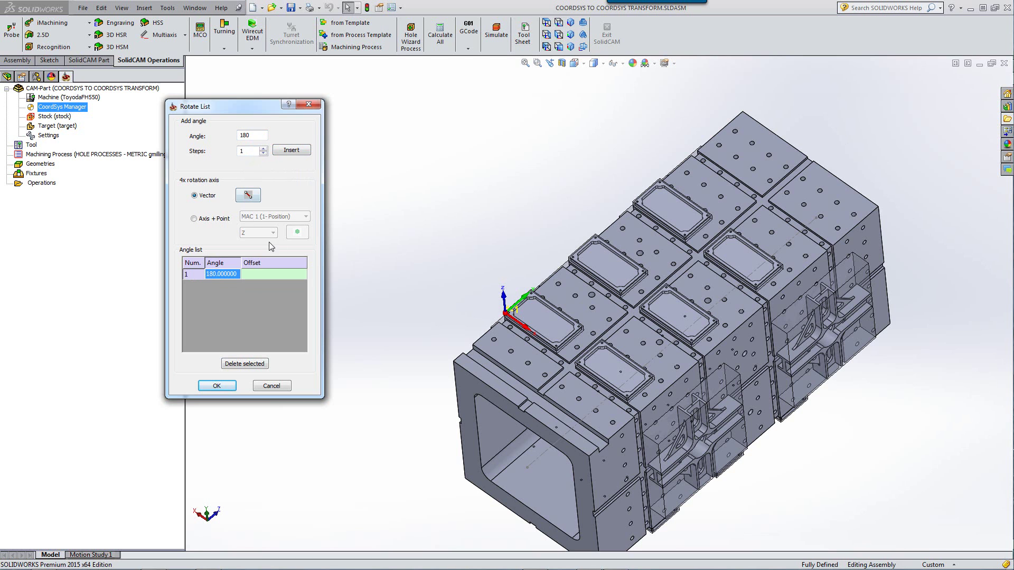
pyautogui.moveTo(471, 248); pyautogui.dragTo(556, 413, button='middle')
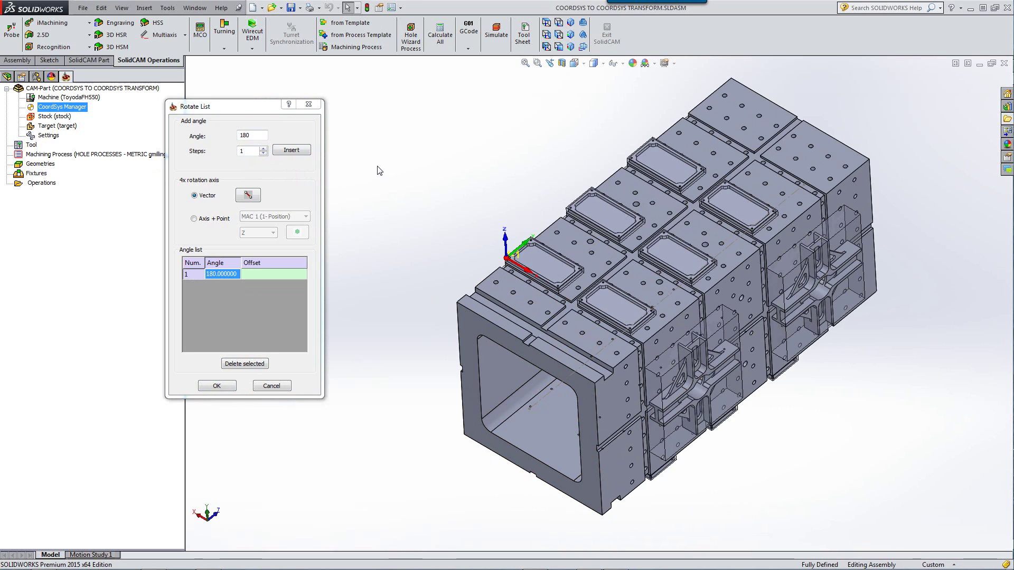
# Define the rotation vector from the origin 0,0,0 to the far end-face point at Z 900
pyautogui.click(247, 196)
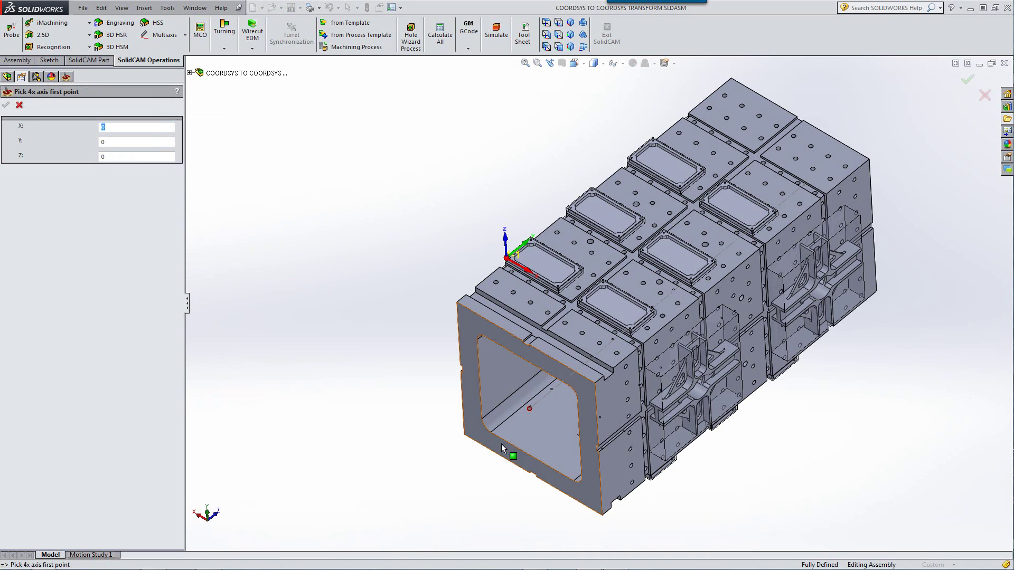
pyautogui.click(530, 409)
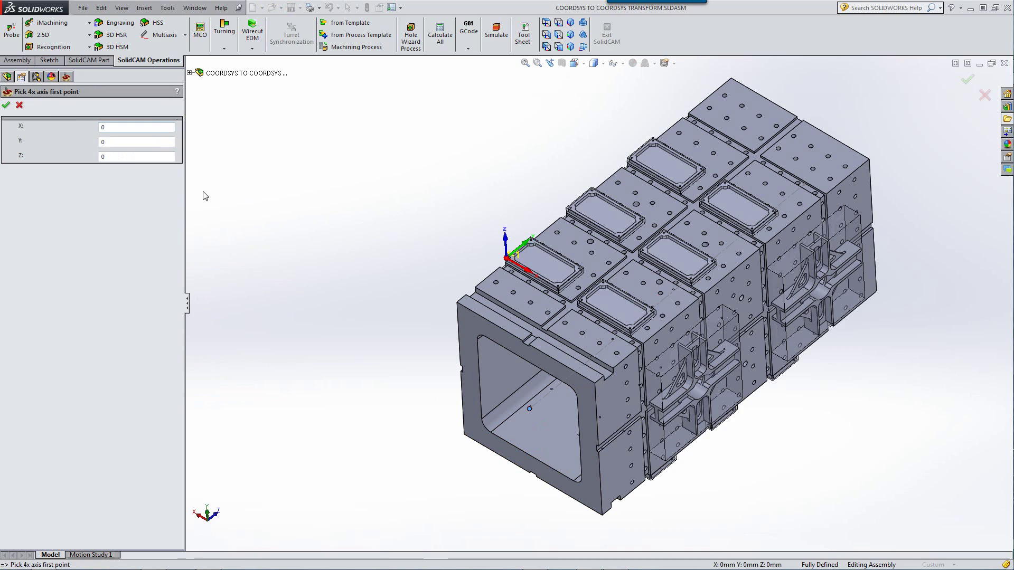
pyautogui.click(6, 105)
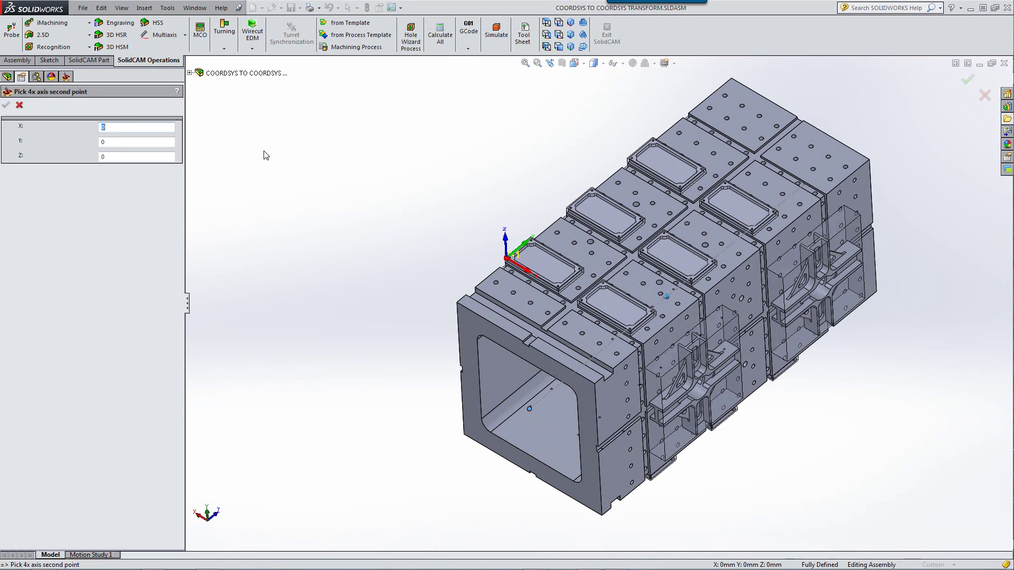
pyautogui.moveTo(286, 154); pyautogui.dragTo(774, 223, button='middle')
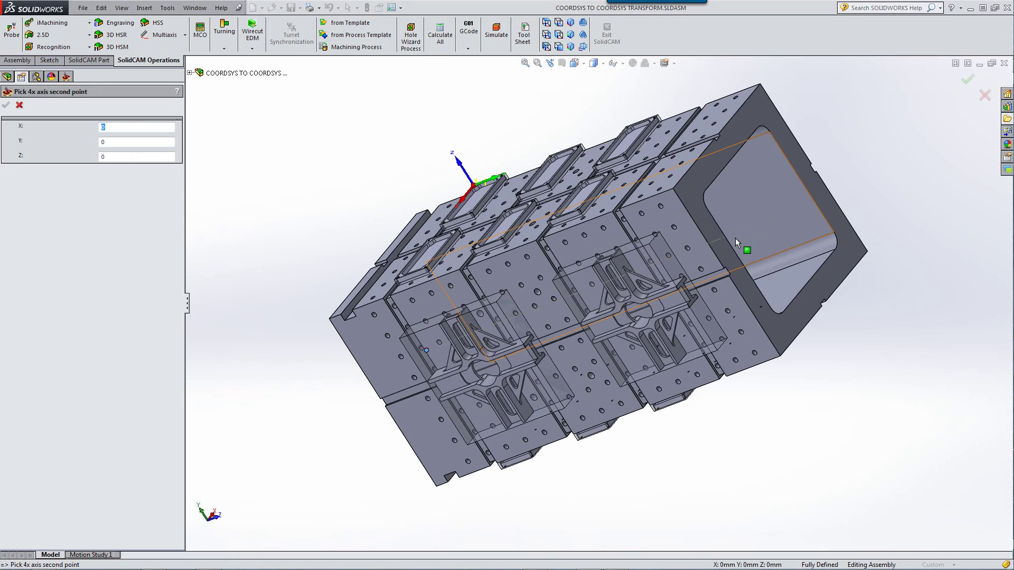
pyautogui.click(749, 227)
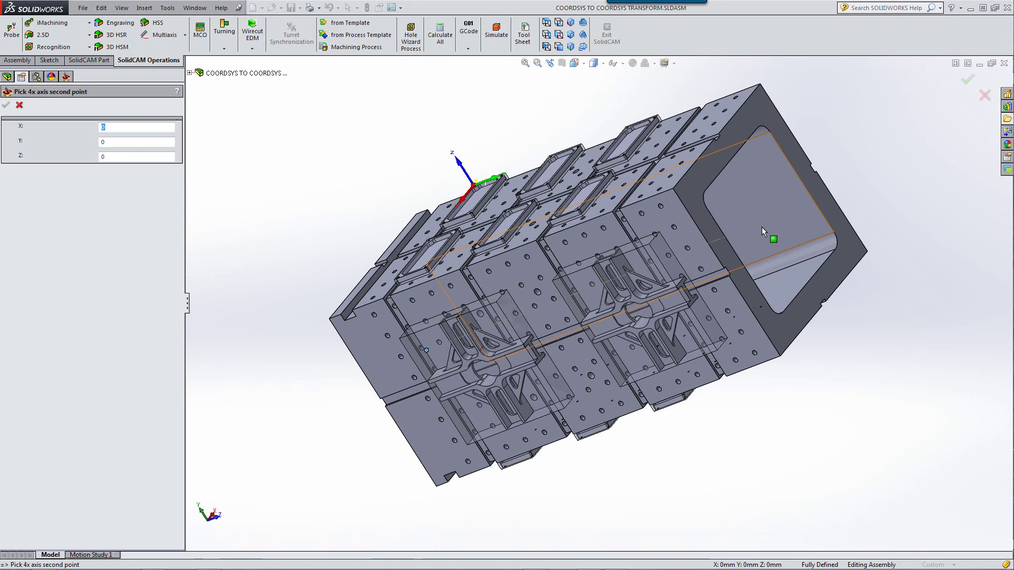
pyautogui.moveTo(761, 227); pyautogui.dragTo(384, 111, button='middle')
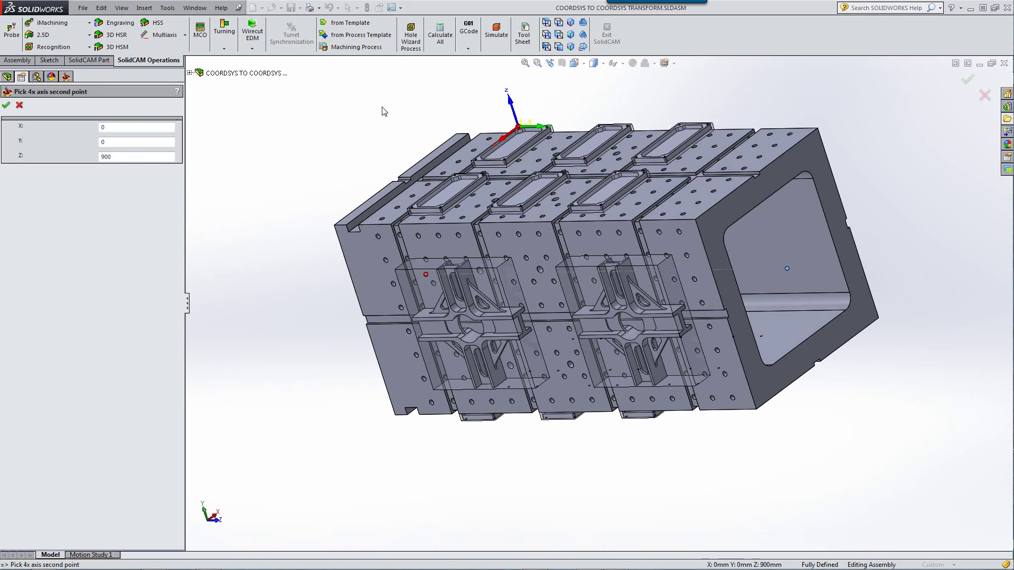
pyautogui.click(6, 104)
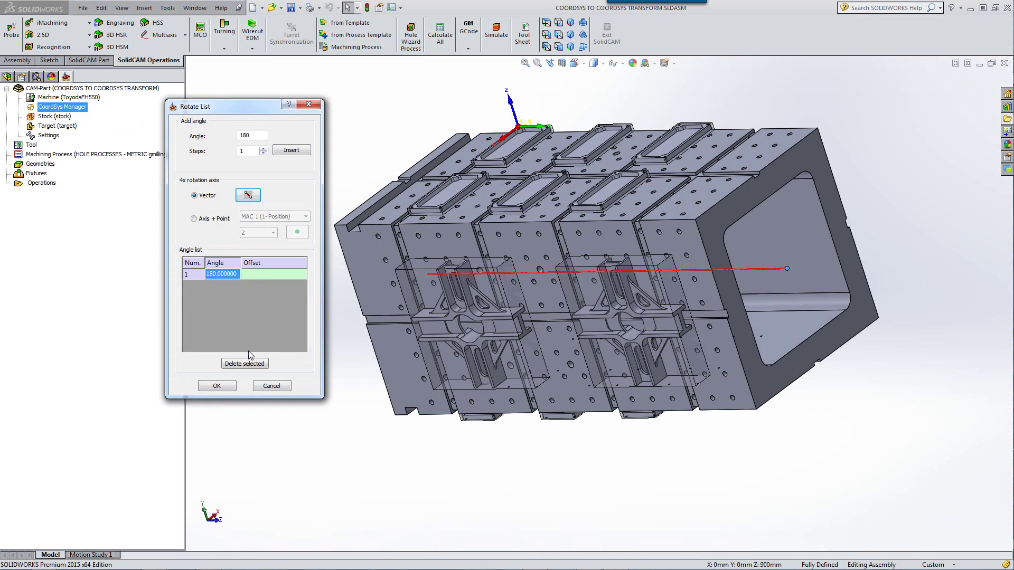
# Confirm the 180° rotation and create coordinate systems MAC 1 through MAC 12
pyautogui.click(221, 386)
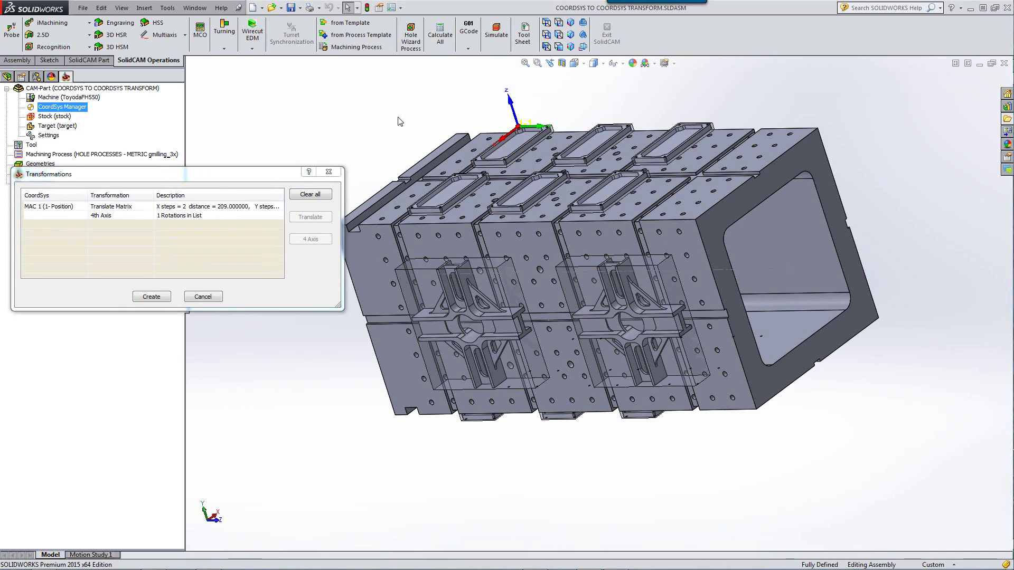
pyautogui.moveTo(549, 232); pyautogui.dragTo(327, 296, button='middle')
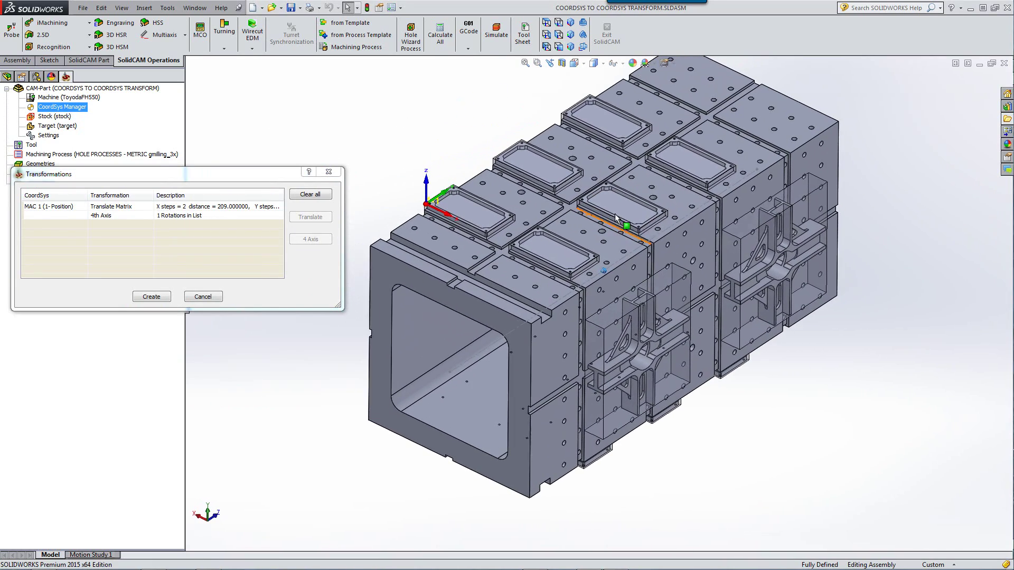
pyautogui.click(150, 297)
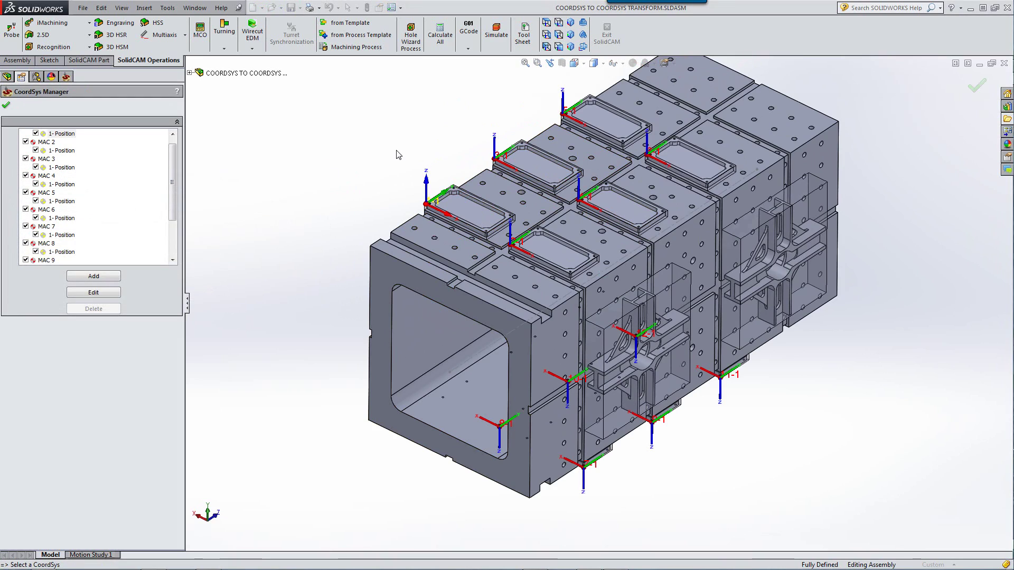
pyautogui.press('Down')
pyautogui.press('Down')
pyautogui.press('Down')
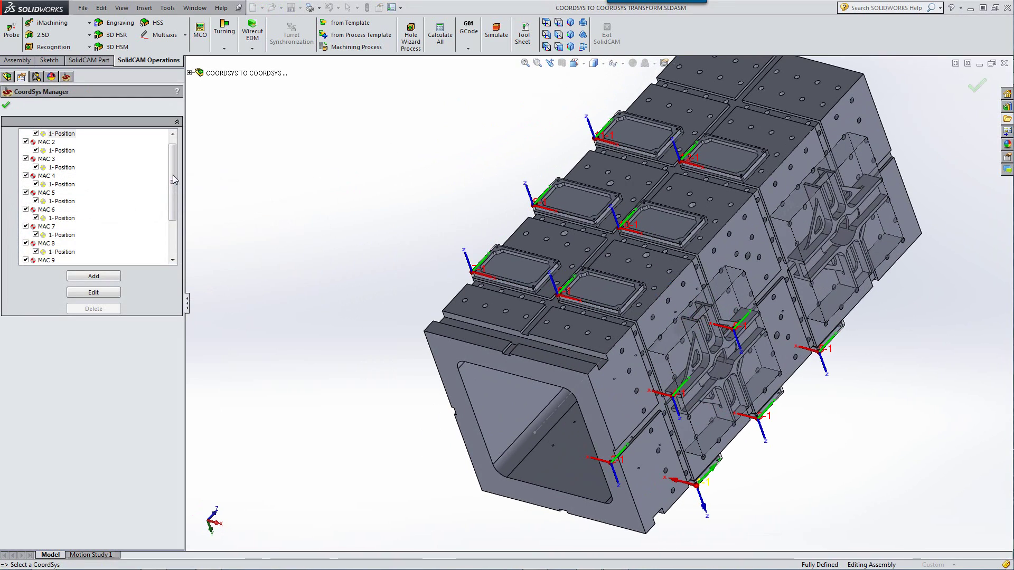
pyautogui.moveTo(174, 177); pyautogui.dragTo(170, 202)
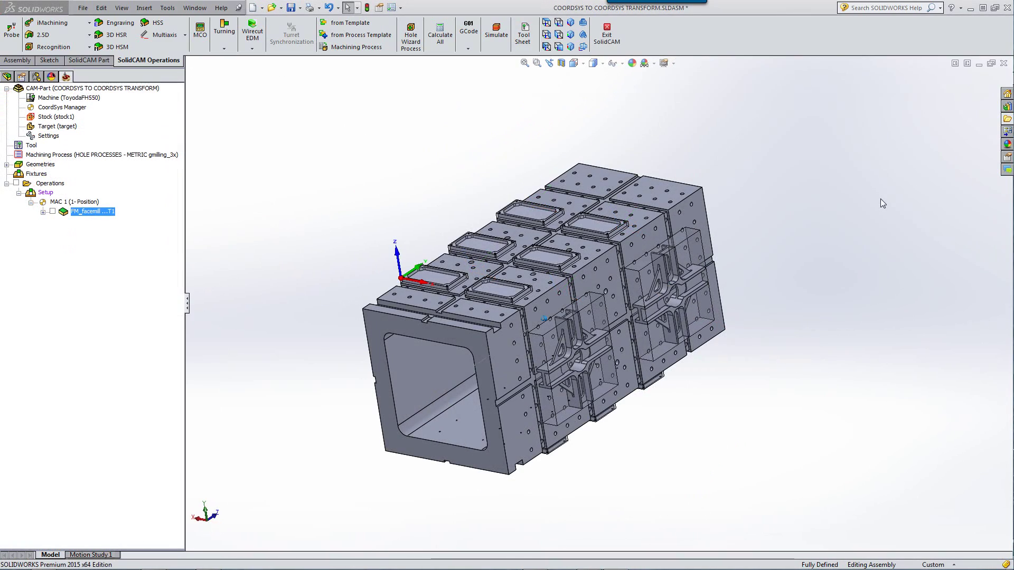
# Fit the model to the view and toggle the FM_facemill toolpath on and off
pyautogui.press('f')
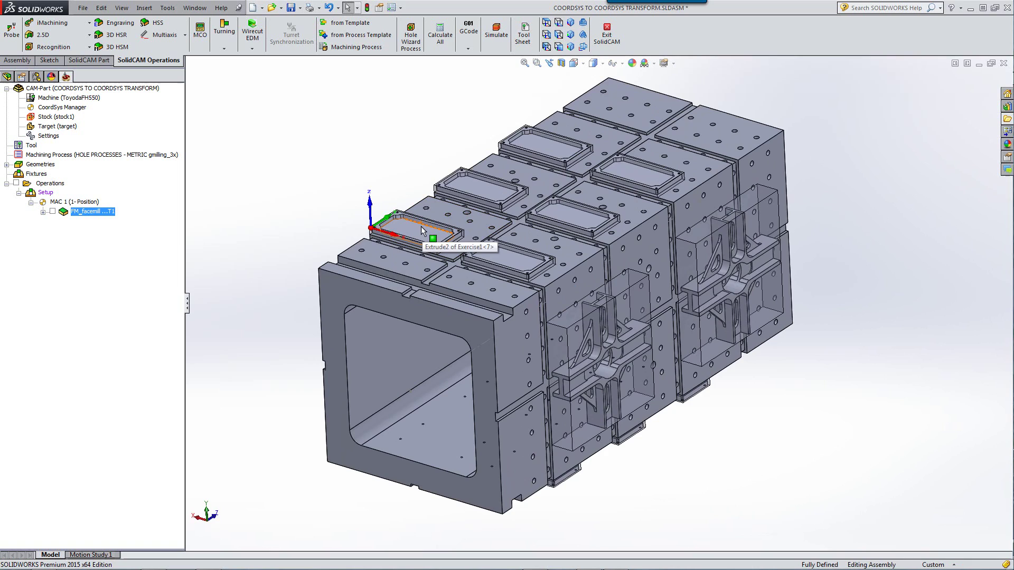
pyautogui.click(52, 211)
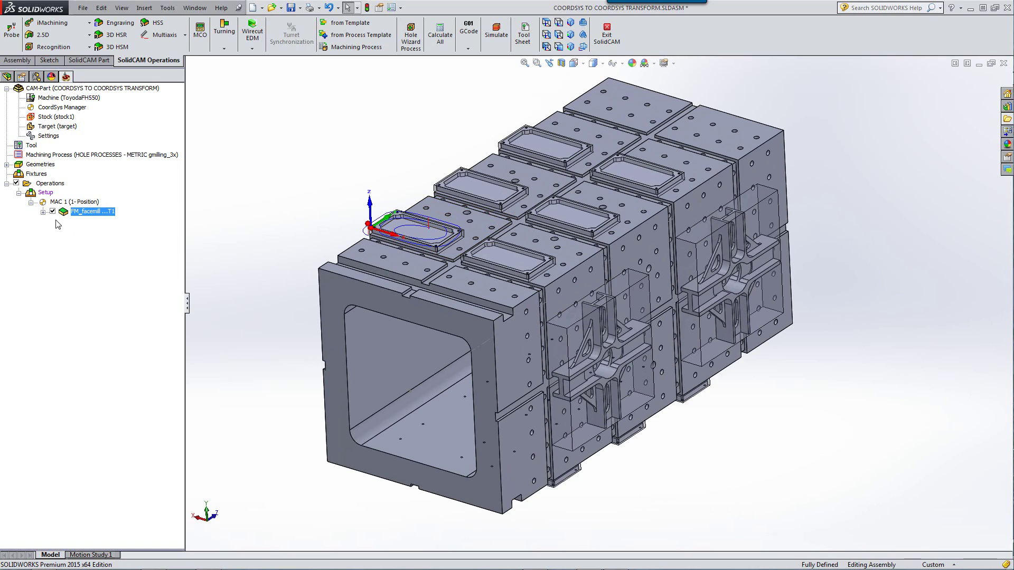
pyautogui.click(53, 212)
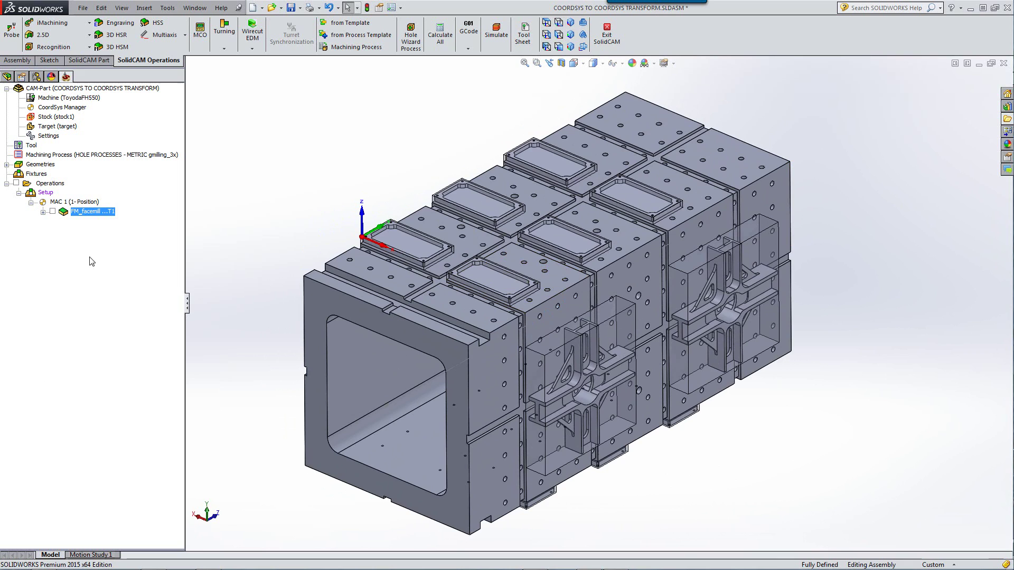
# Transform FM_facemill by CoordSys, listing MAC 2 through MAC 12 as copy targets
pyautogui.rightClick(102, 217)
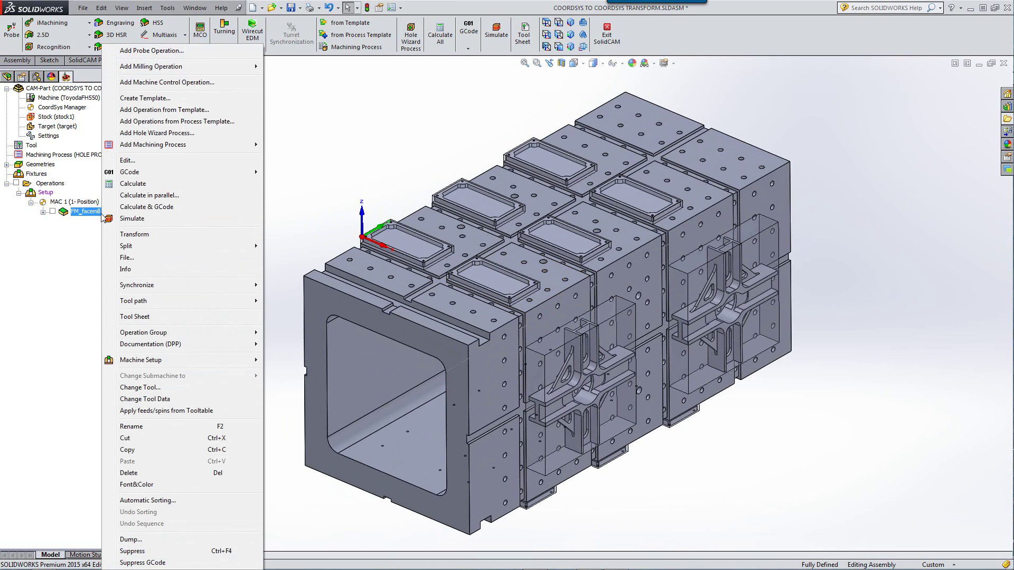
pyautogui.click(135, 235)
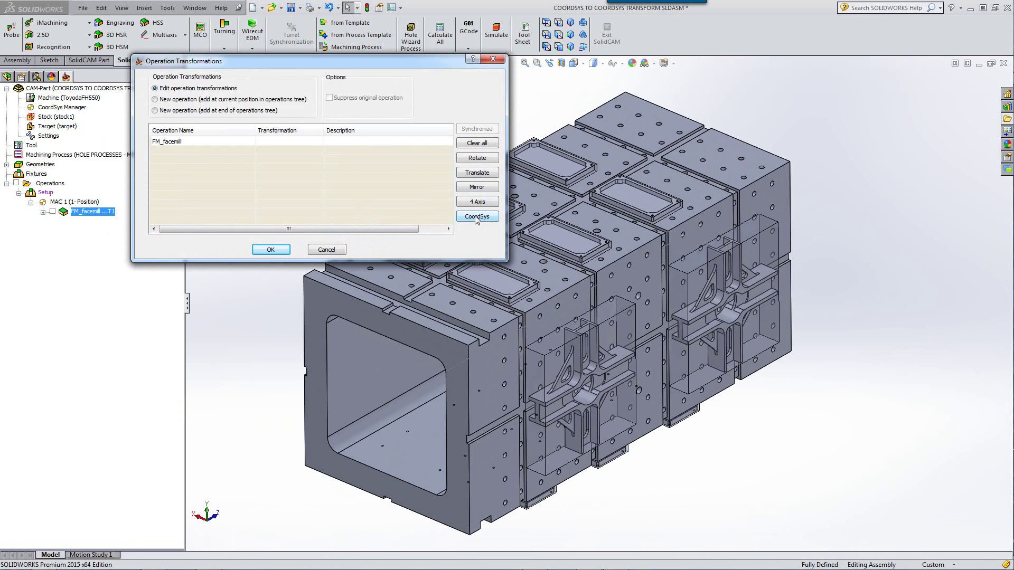
pyautogui.click(477, 218)
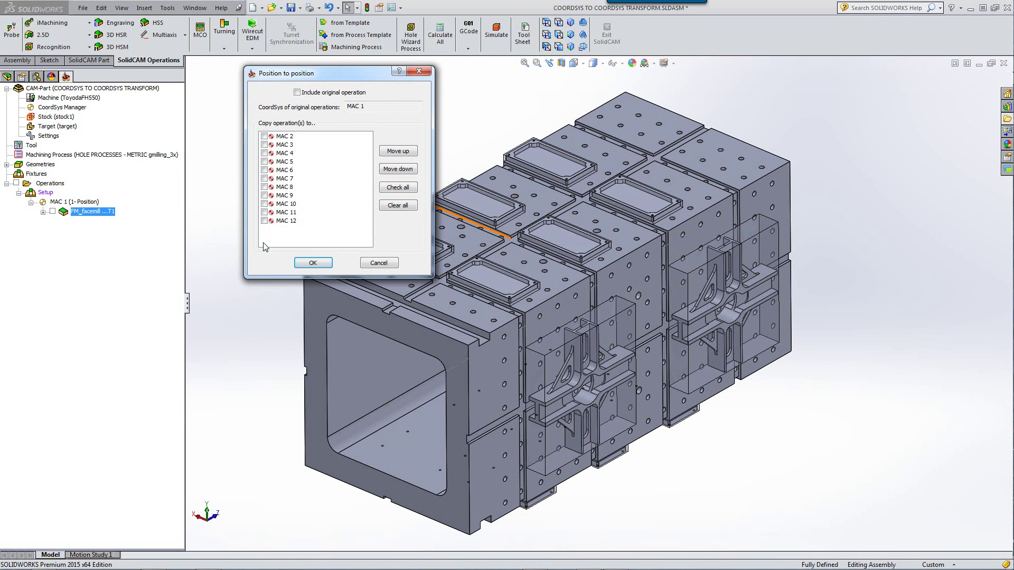
# Include the original operation and check all targets MAC 1 through MAC 12
pyautogui.moveTo(348, 72); pyautogui.dragTo(295, 81)
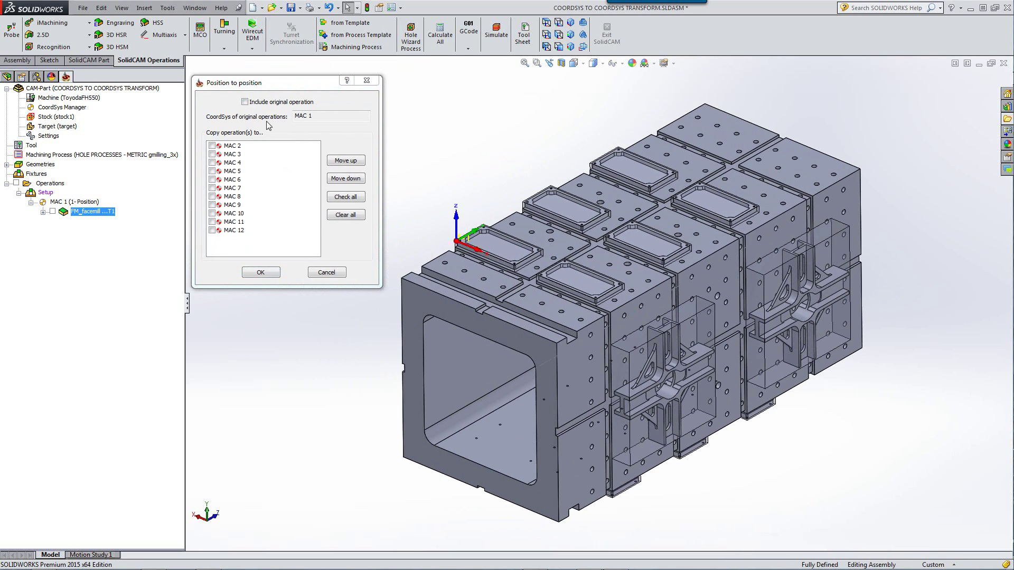
pyautogui.click(244, 102)
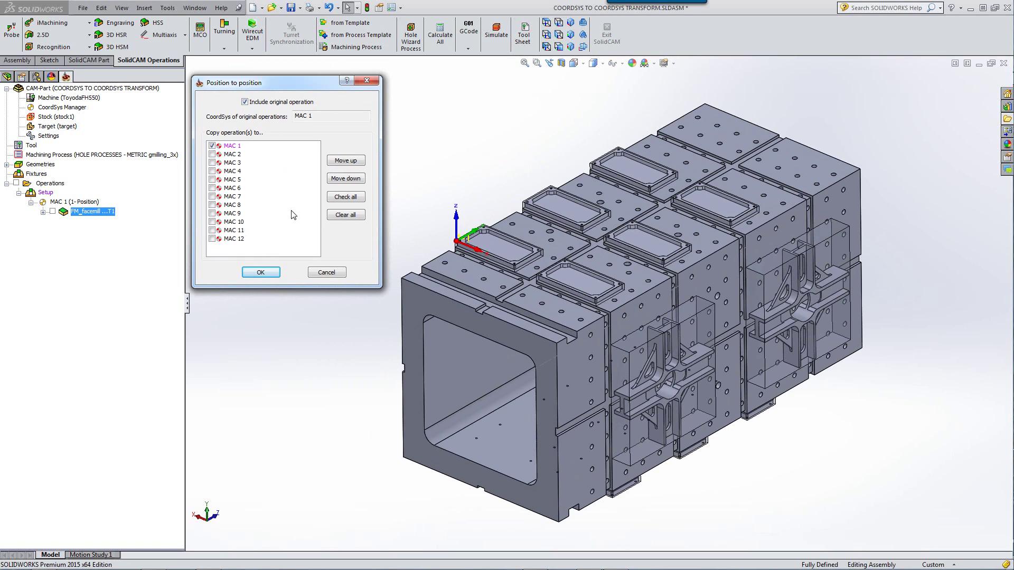
pyautogui.click(344, 199)
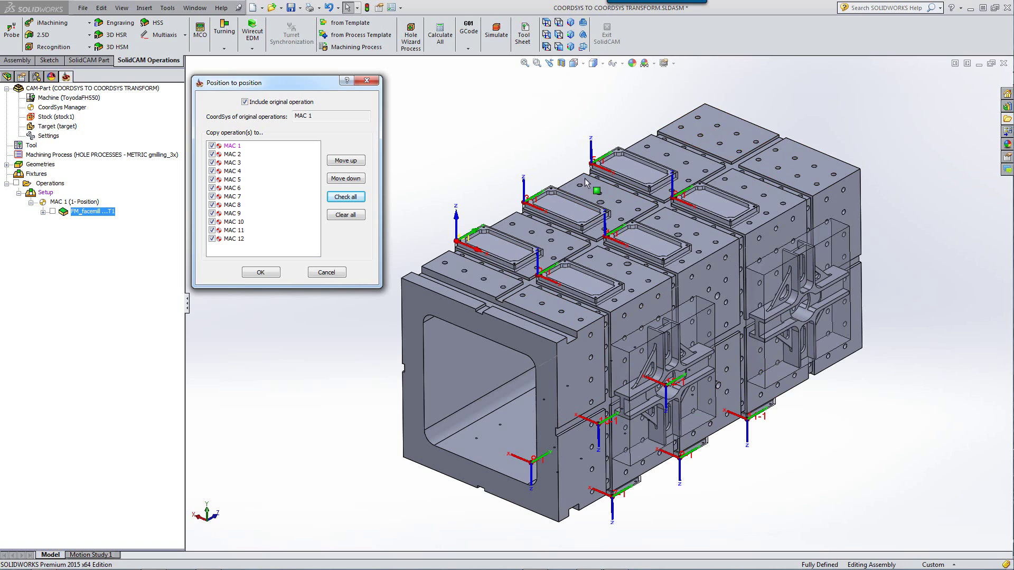
# Move MAC 3 up and down the target list, leaving the original order
pyautogui.click(232, 163)
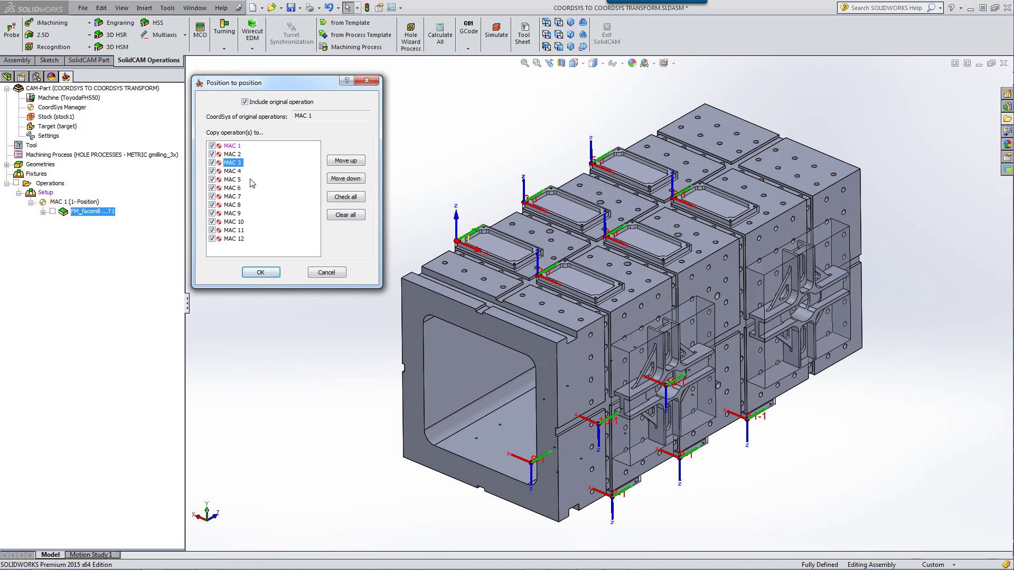
pyautogui.click(347, 162)
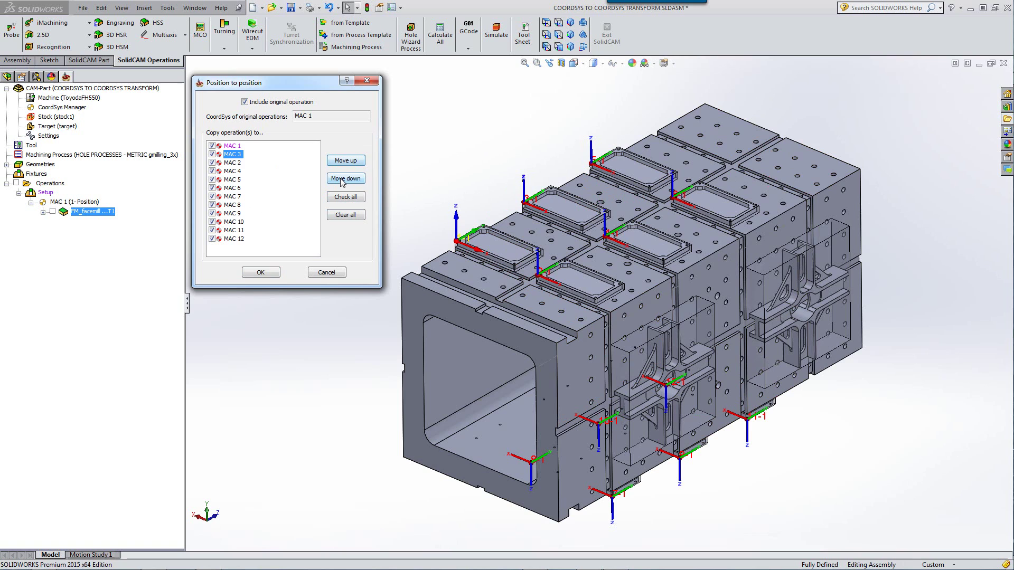
pyautogui.click(342, 180)
pyautogui.click(342, 179)
pyautogui.click(342, 179)
pyautogui.click(342, 179)
pyautogui.click(344, 162)
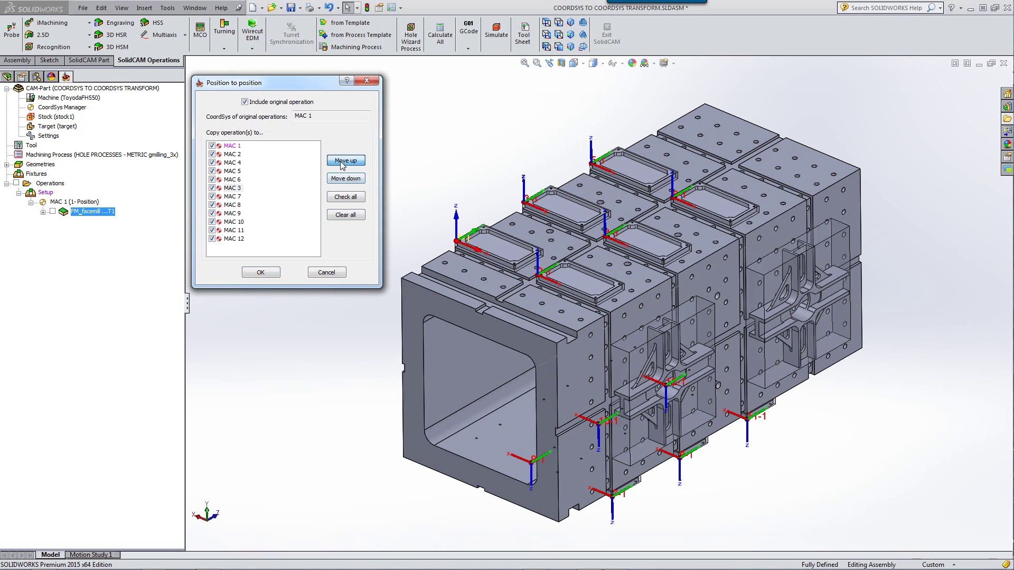
pyautogui.click(343, 163)
pyautogui.click(343, 164)
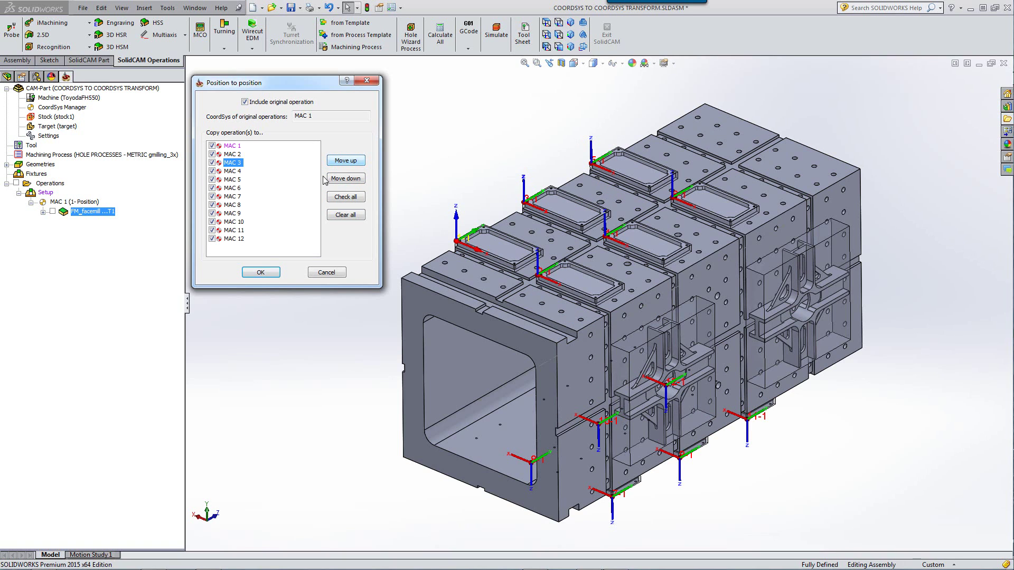
# Apply the copies to all twelve positions and display FM_facemill toolpaths on every pocket
pyautogui.click(261, 272)
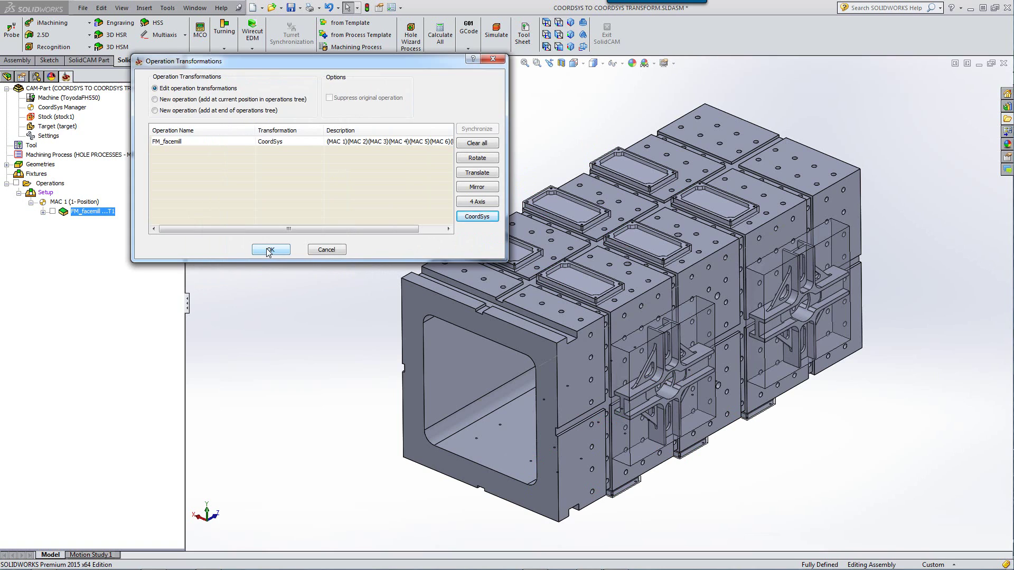
pyautogui.click(270, 250)
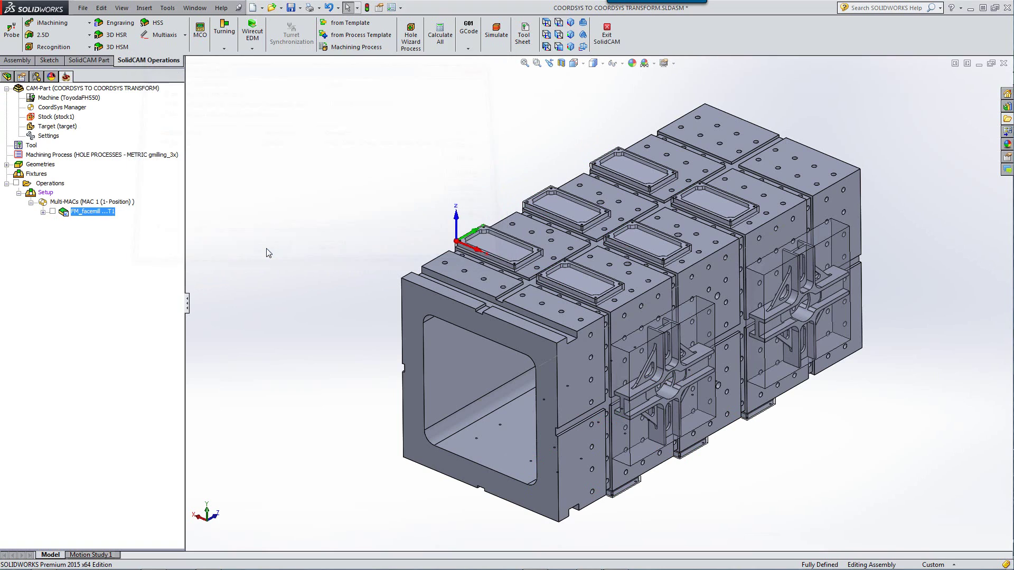
pyautogui.click(52, 211)
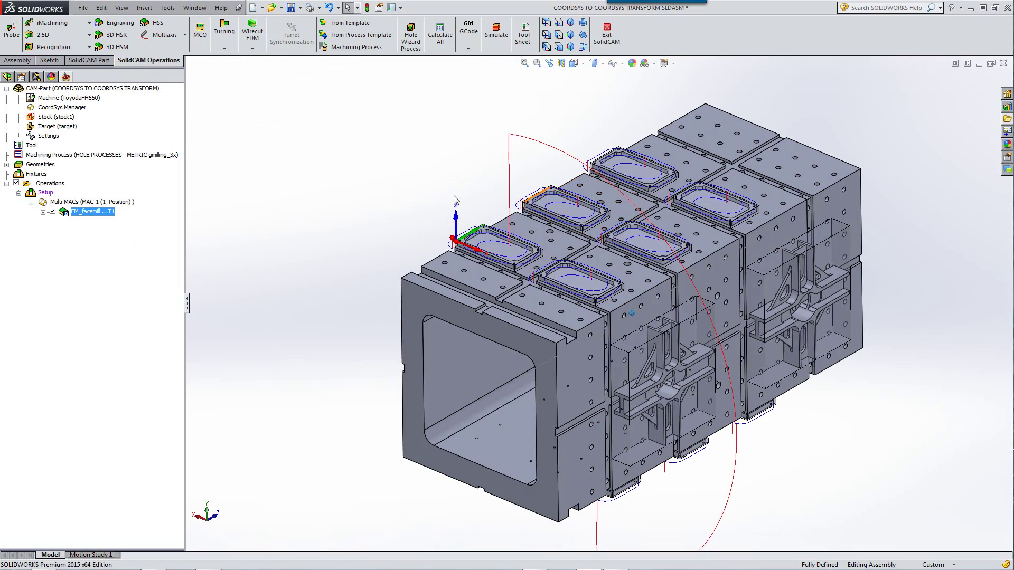
pyautogui.scroll(-1, 549, 205)
pyautogui.moveTo(473, 197); pyautogui.dragTo(902, 164, button='middle')
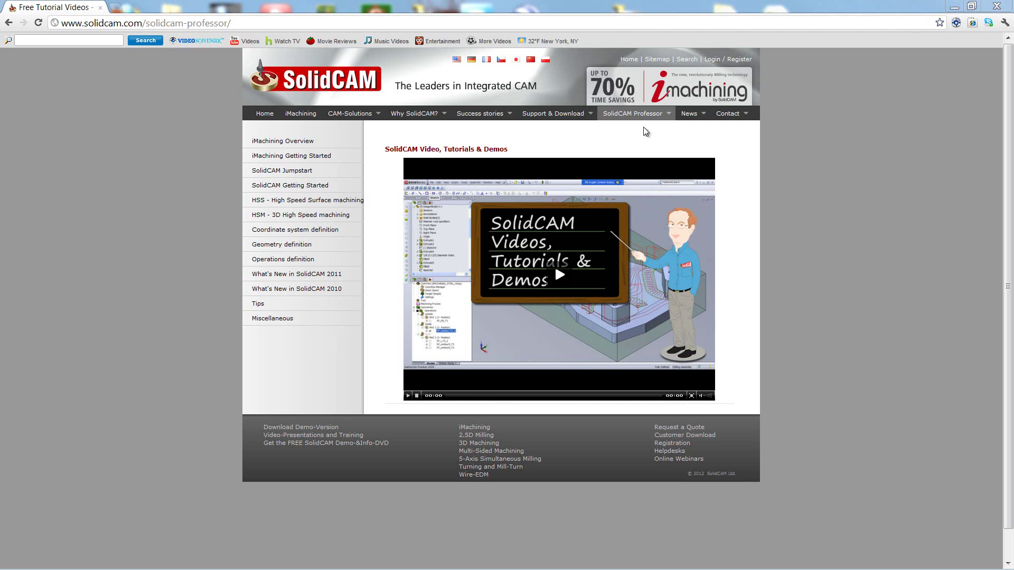
pyautogui.moveTo(643, 120)
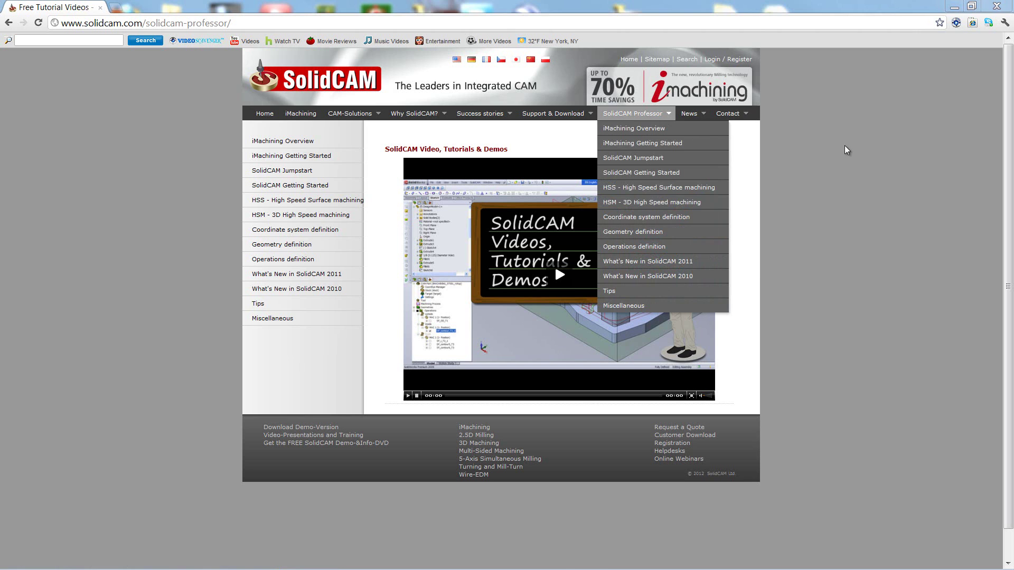